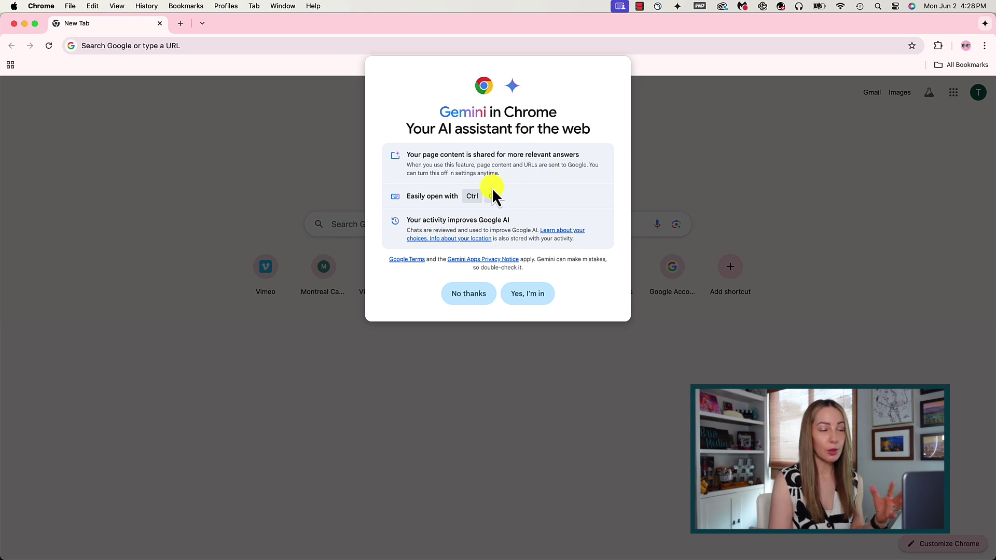
Step: Accept the Gemini in Chrome welcome dialog with 'Yes, I'm in'
click(538, 298)
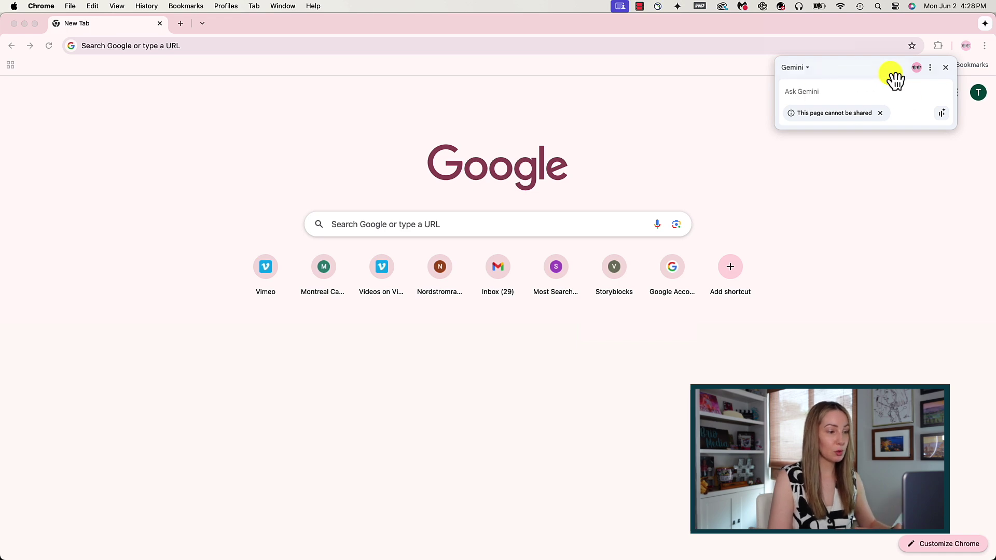
Step: Close the Gemini panel on the NHL Canadiens page and open Chrome's three-dot menu
click(946, 71)
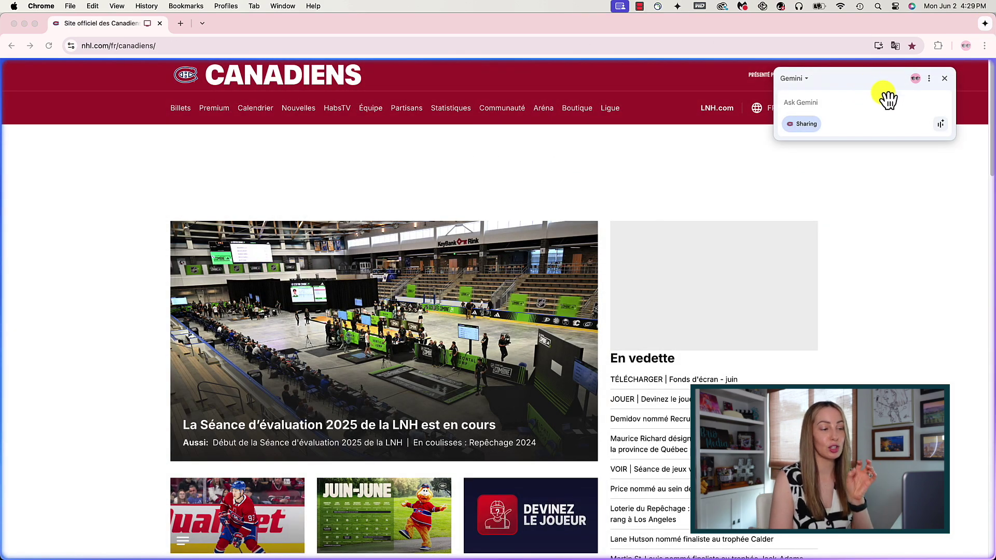
click(946, 81)
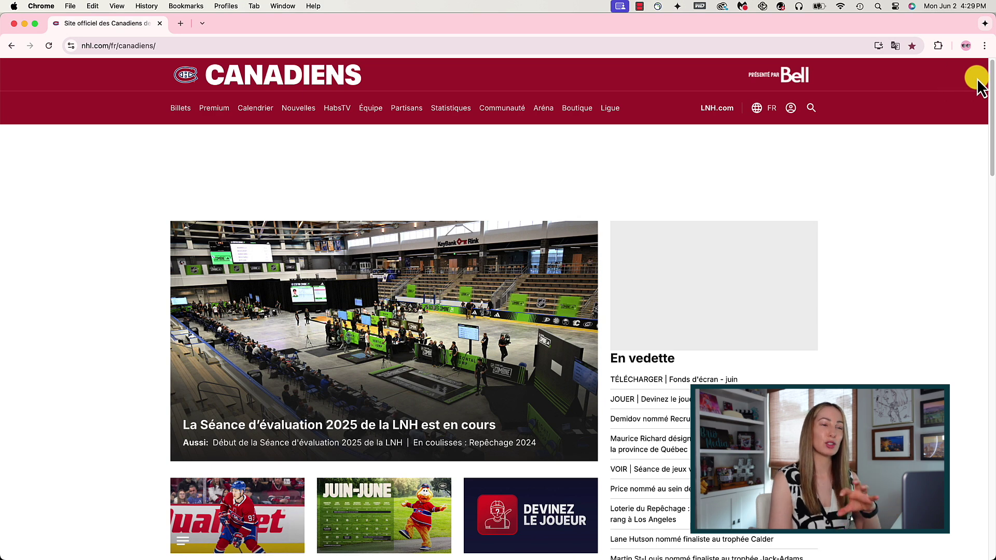
click(986, 45)
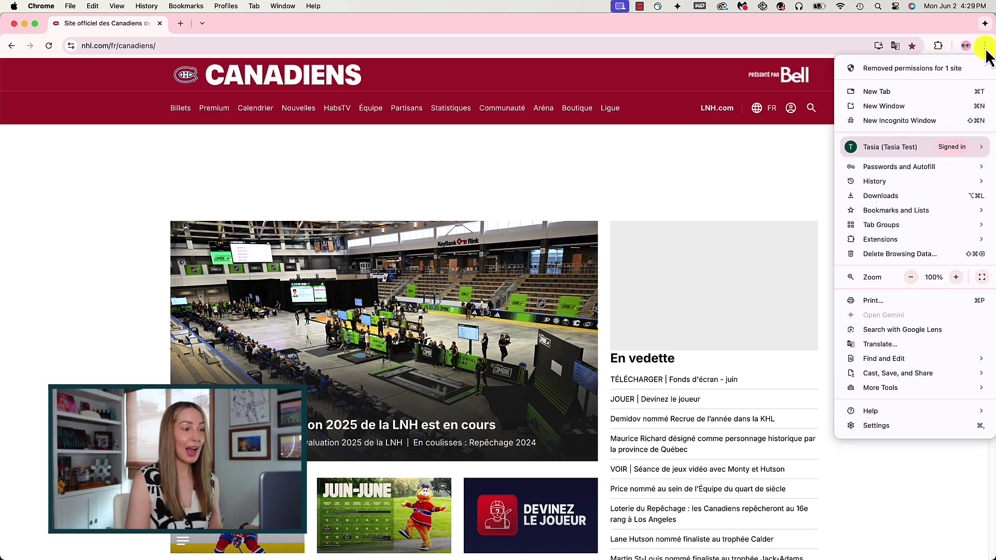
Step: Switch on the Microphone toggle under Settings > AI innovations > Gemini in Chrome
click(874, 425)
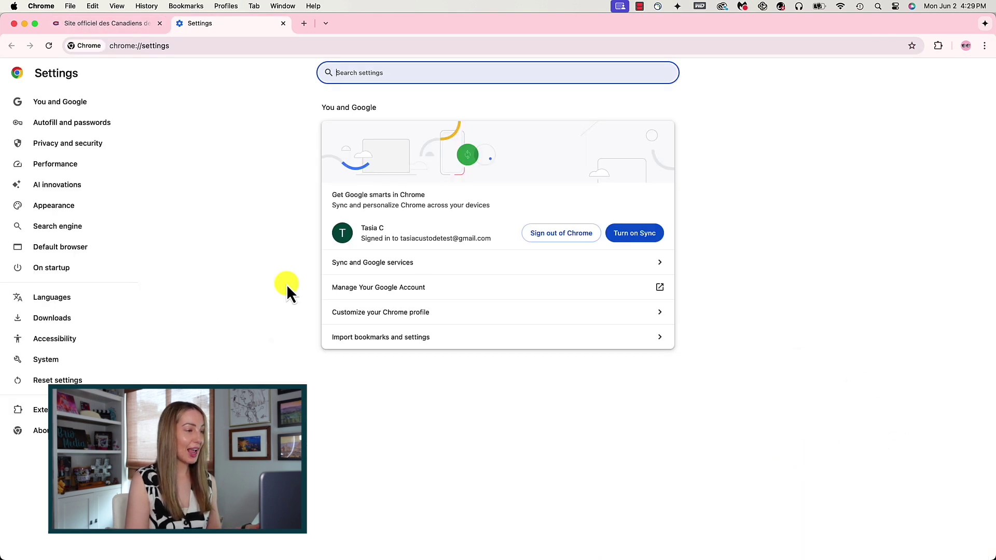
click(48, 186)
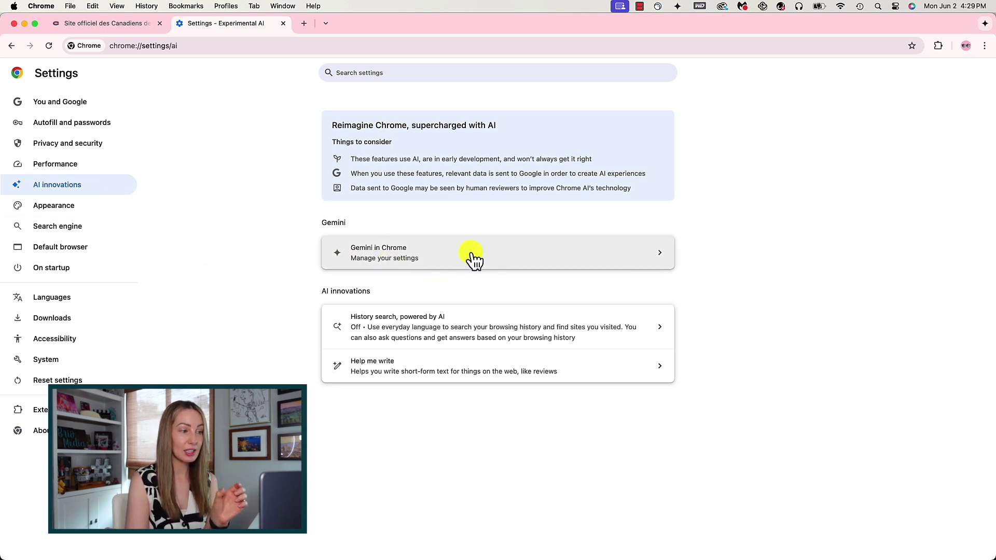
click(502, 259)
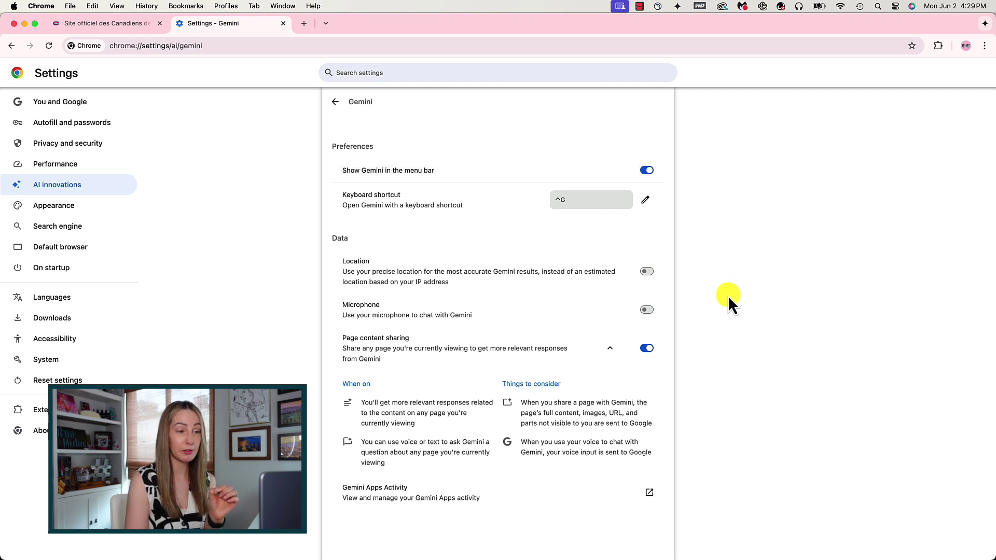
click(647, 310)
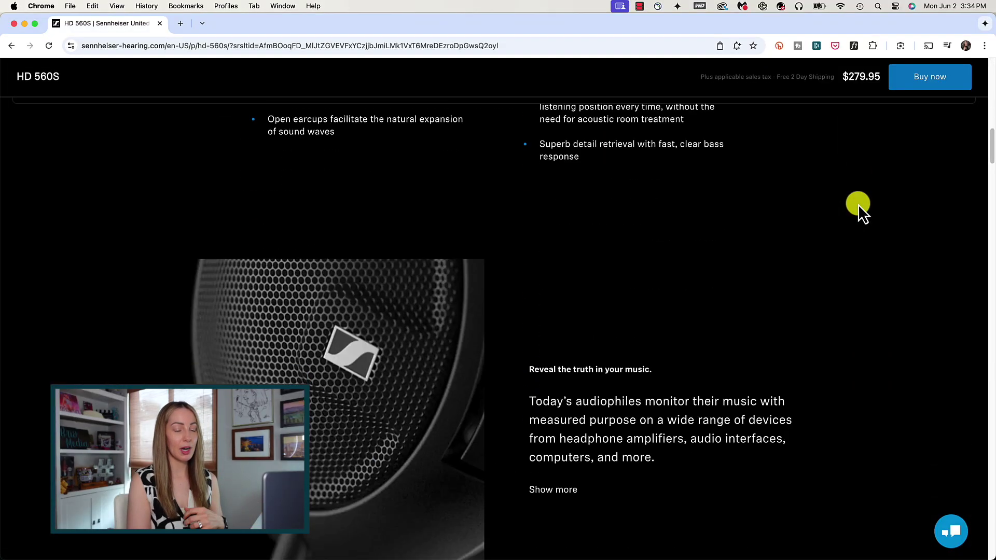
scroll(858, 206, down, 5)
scroll(859, 204, down, 5)
scroll(858, 204, down, 4)
scroll(859, 204, up, 1)
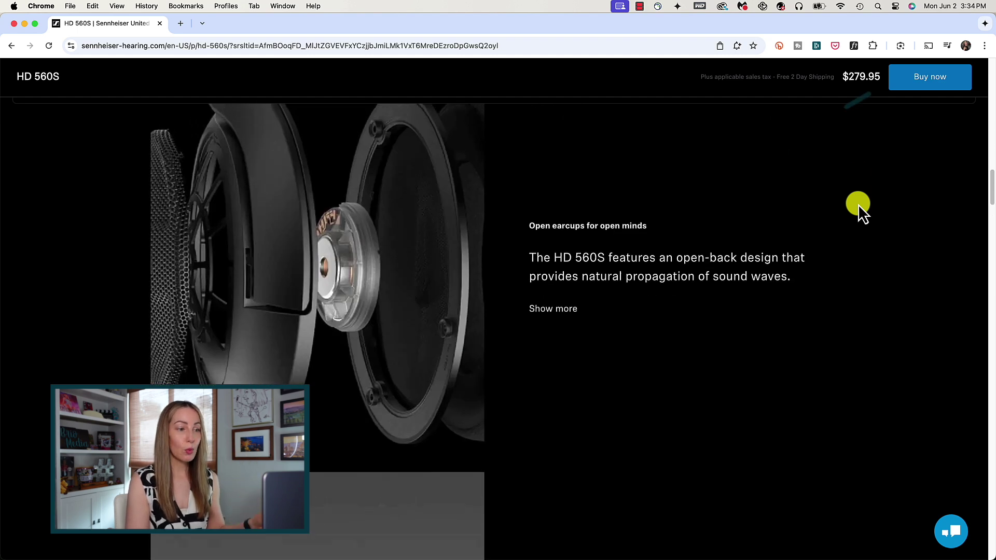
Step: Ask Gemini whether the HD 560S headphones are good for editing video
click(985, 30)
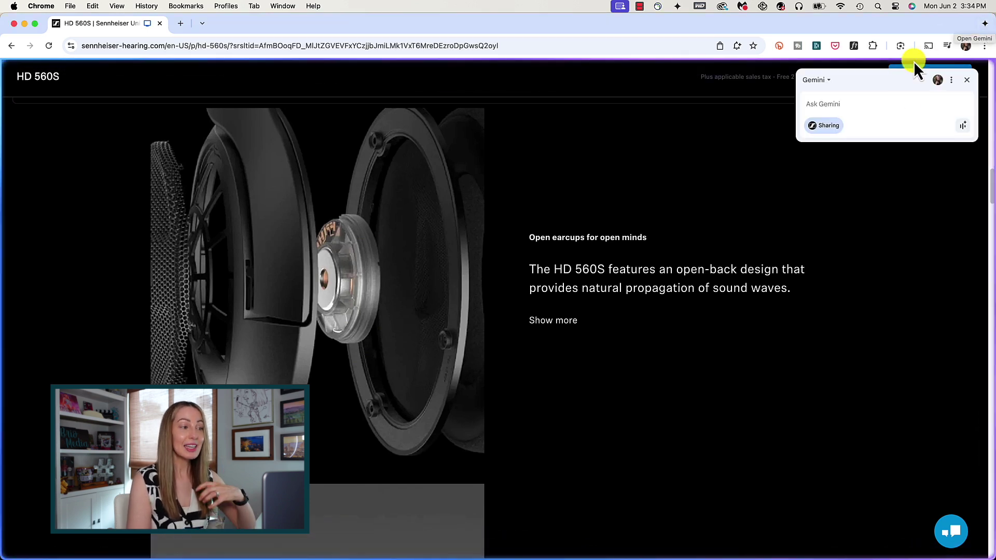
click(821, 104)
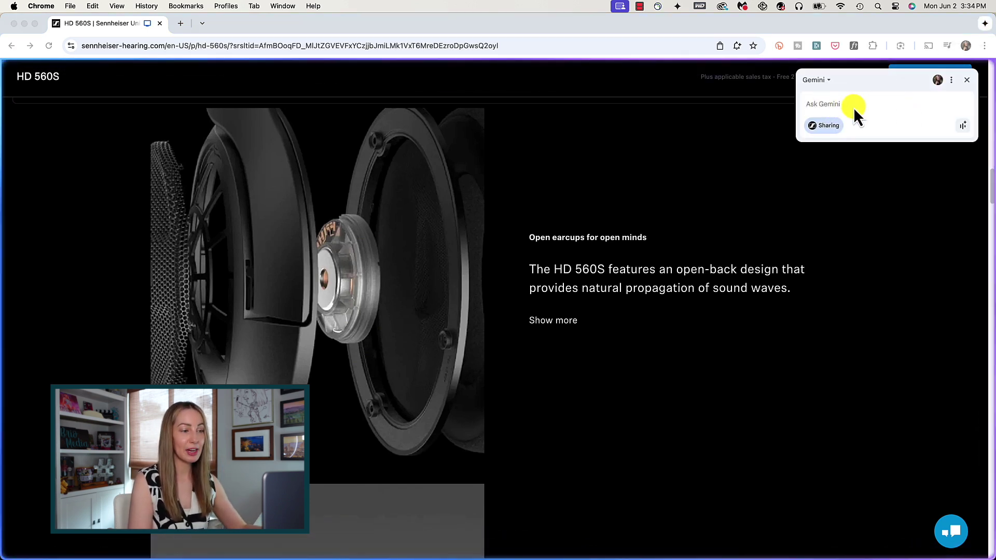
text(are theese )
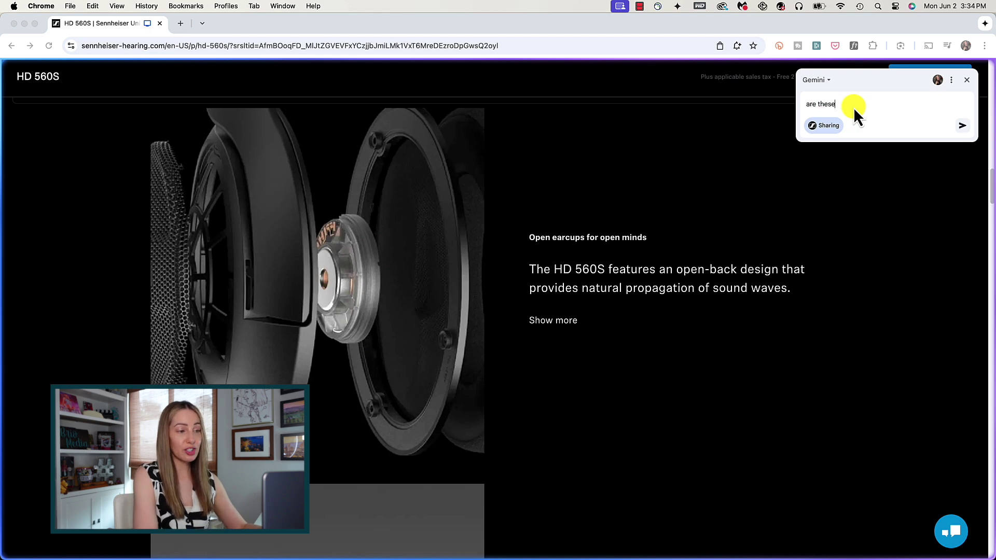
text(ones good for edit)
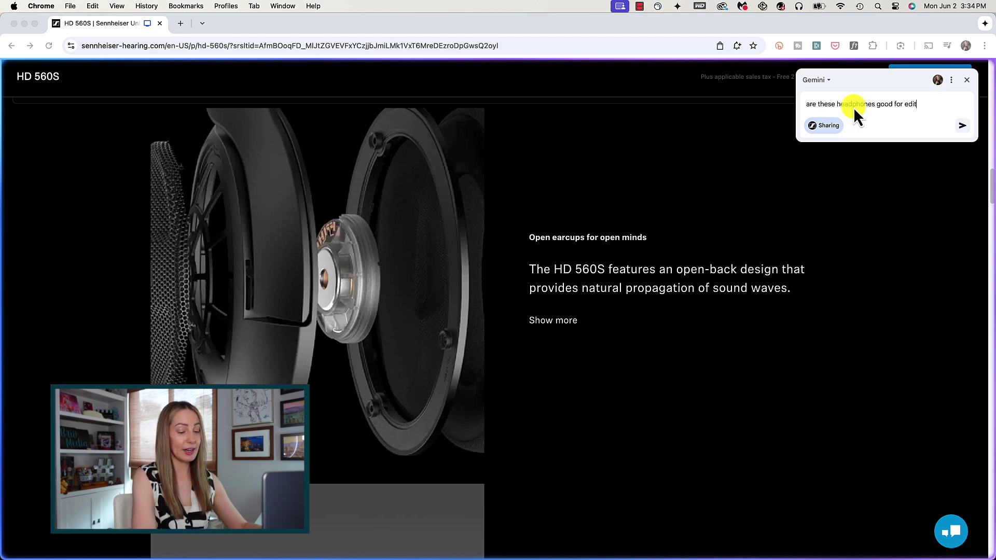
text(ing video?)
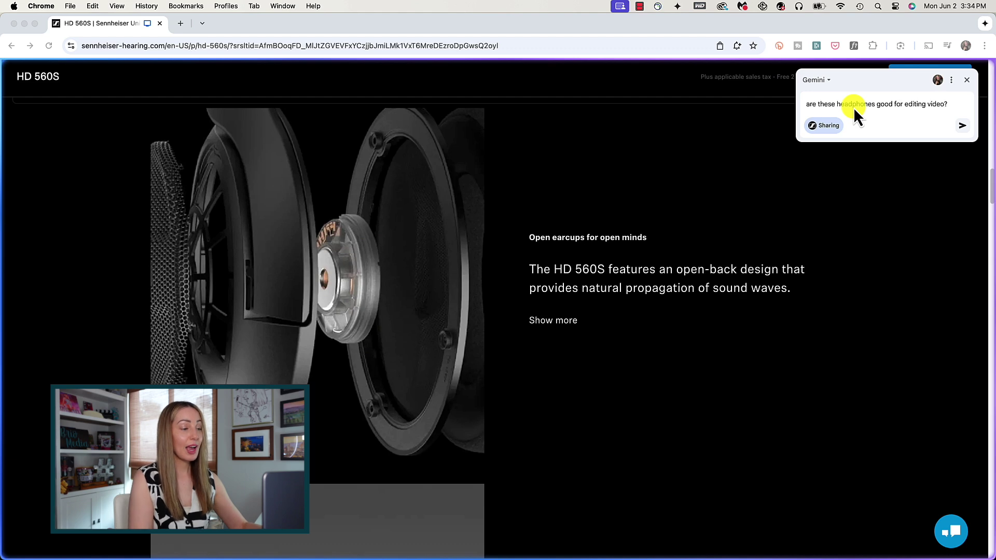
key(Return)
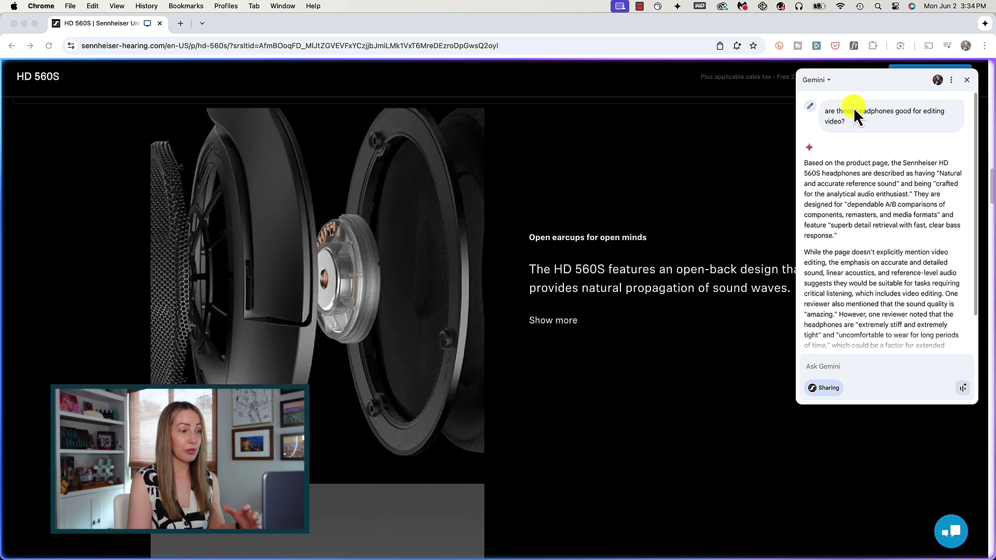
scroll(885, 217, down, 1)
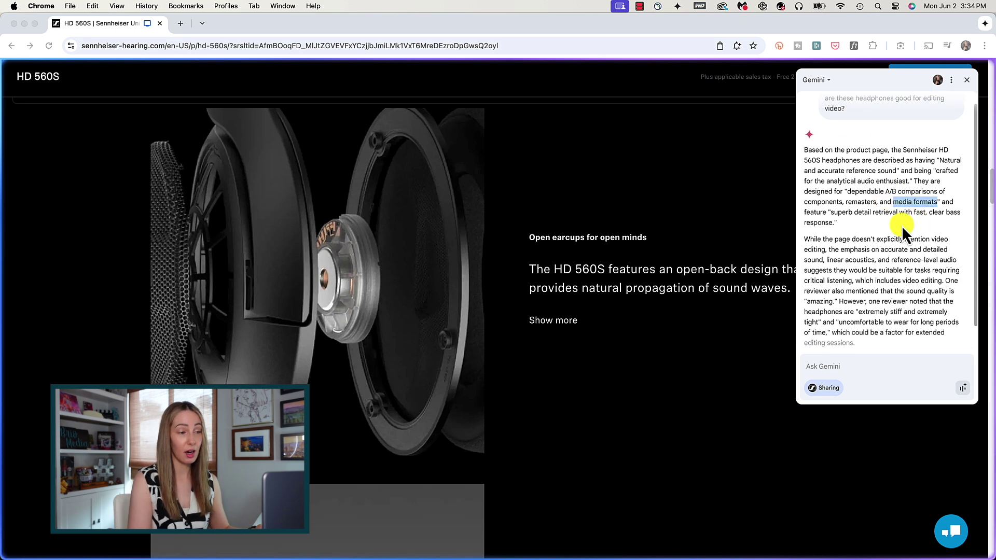
scroll(885, 216, down, 1)
scroll(872, 219, down, 1)
scroll(863, 223, down, 1)
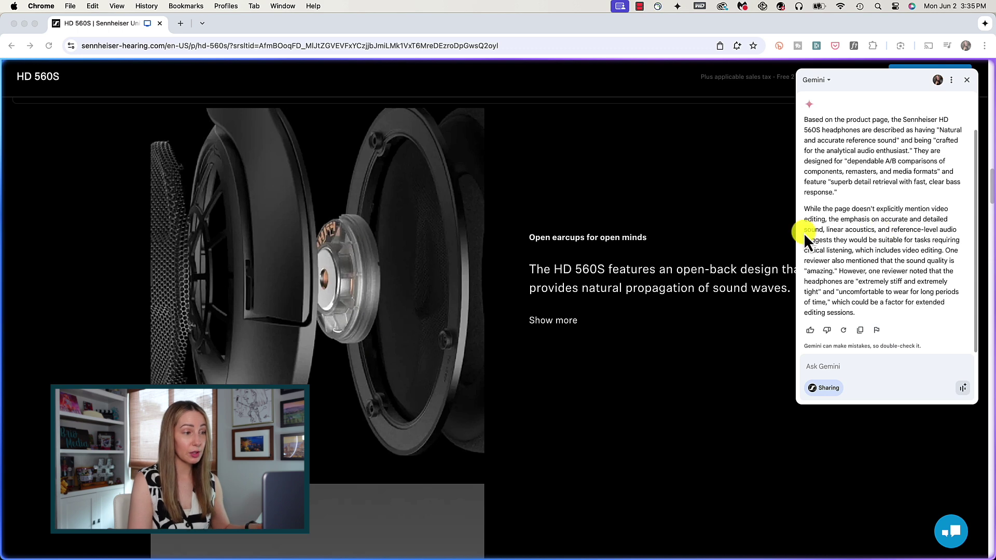
Step: Highlight the answer's points on video-editing suitability and long editing sessions
drag(834, 240, 916, 268)
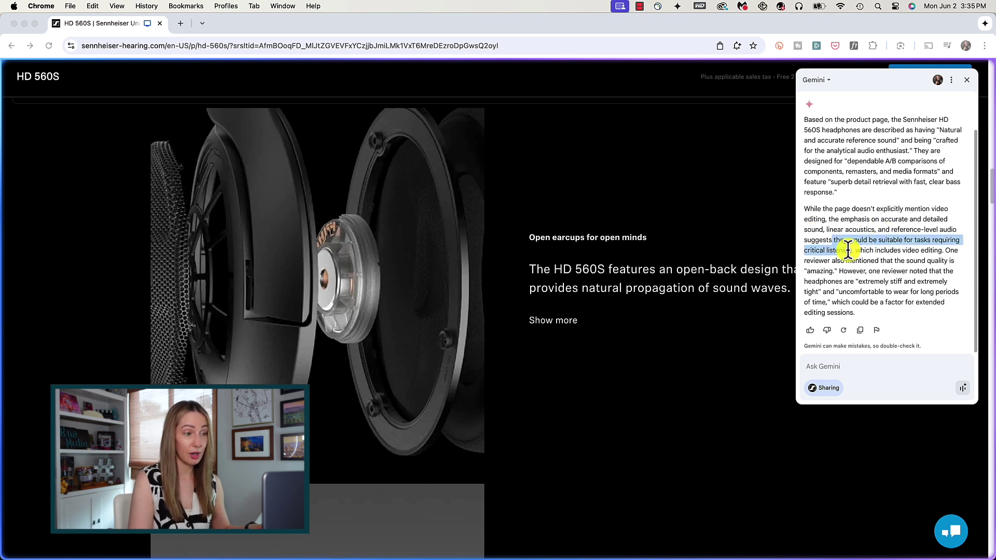
click(917, 267)
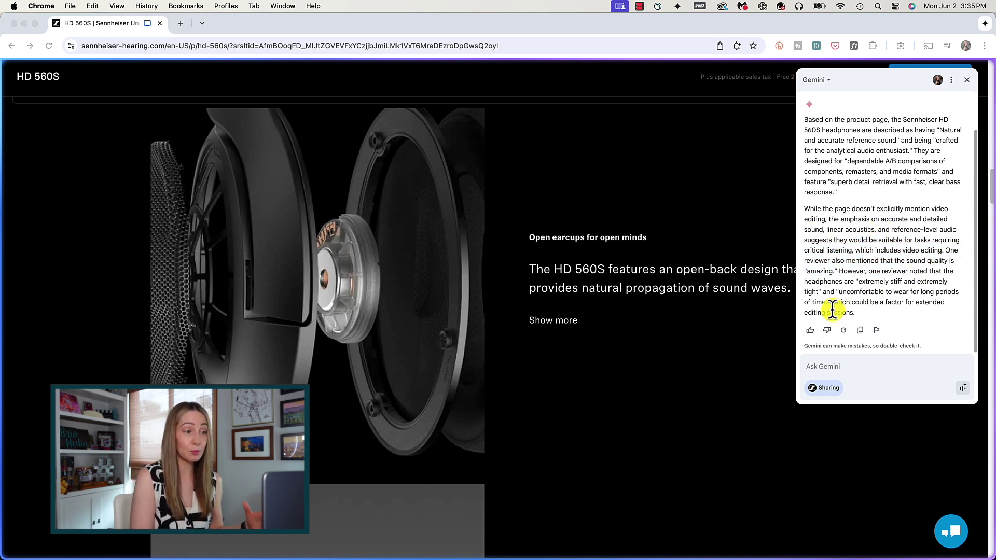
drag(839, 303, 883, 312)
click(919, 311)
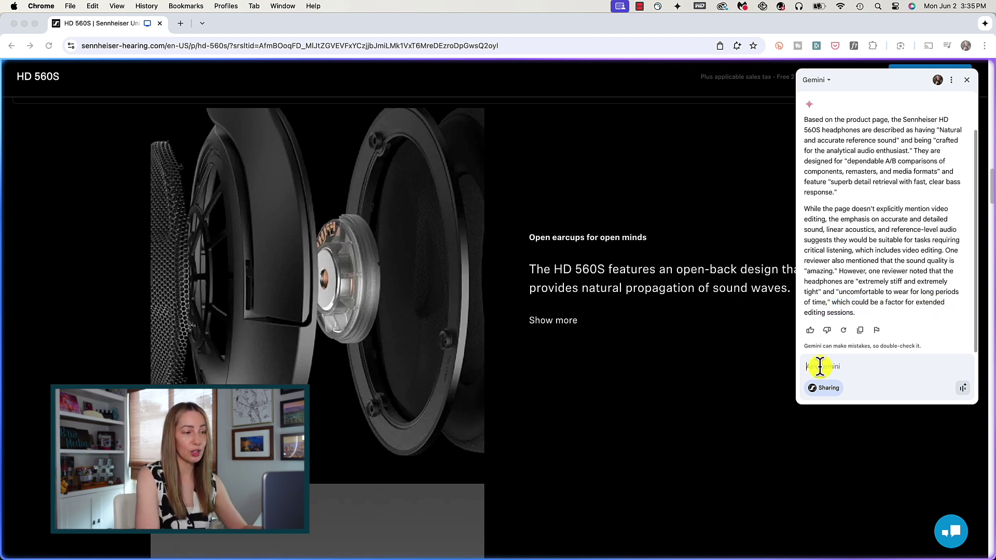
text(could )
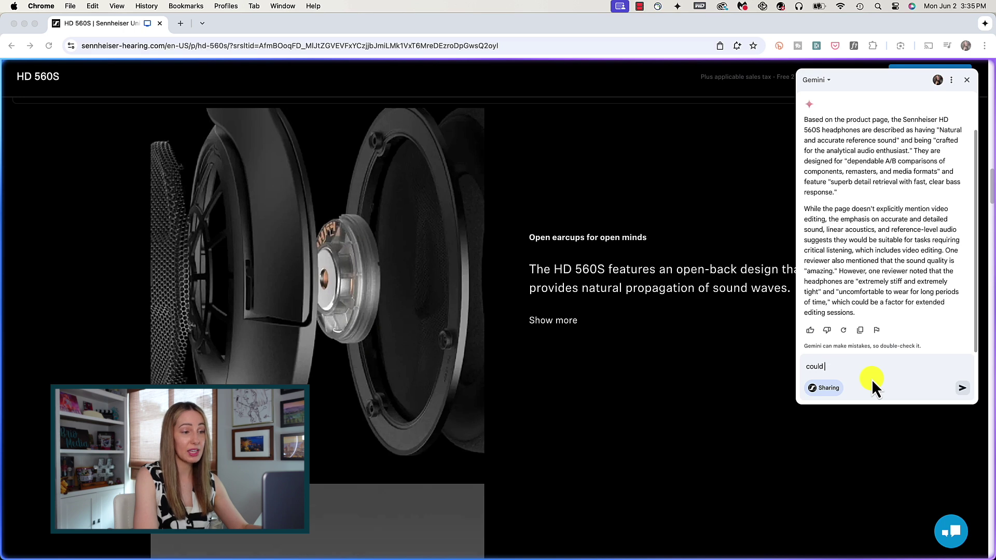
text(you compare these with other)
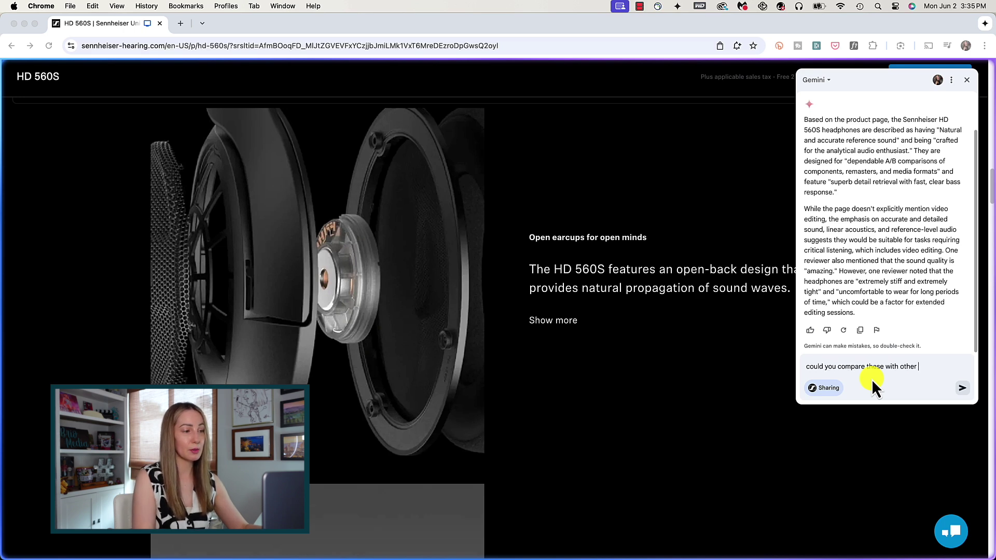
text( breand)
Step: Ask Gemini how the HD 560S compares with similarly priced headphones from other brands
key(BackSpace)
key(BackSpace)
text(nds around the sam)
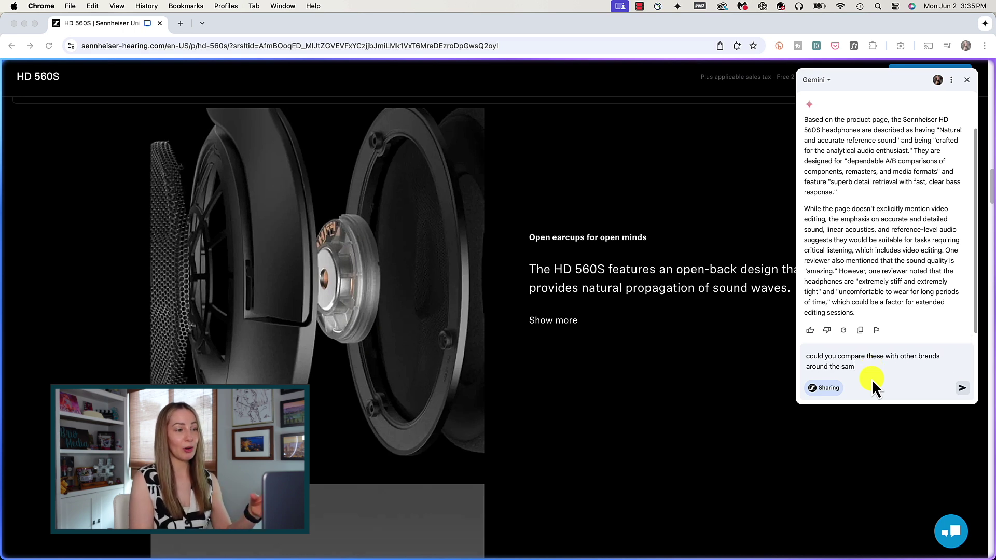
text(e price point)
key(Return)
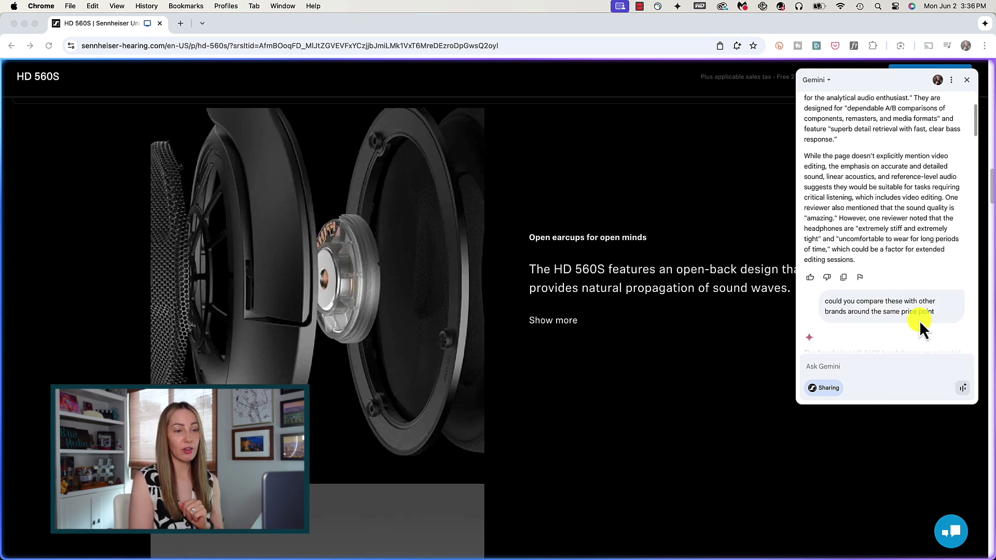
scroll(868, 259, down, 3)
scroll(868, 259, down, 1)
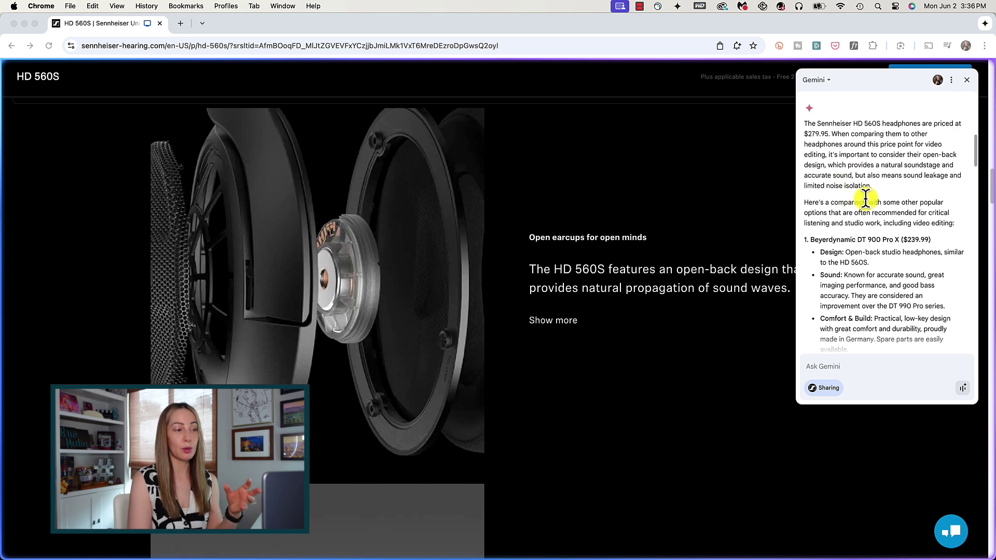
scroll(844, 217, down, 1)
scroll(844, 217, down, 1)
scroll(891, 161, down, 1)
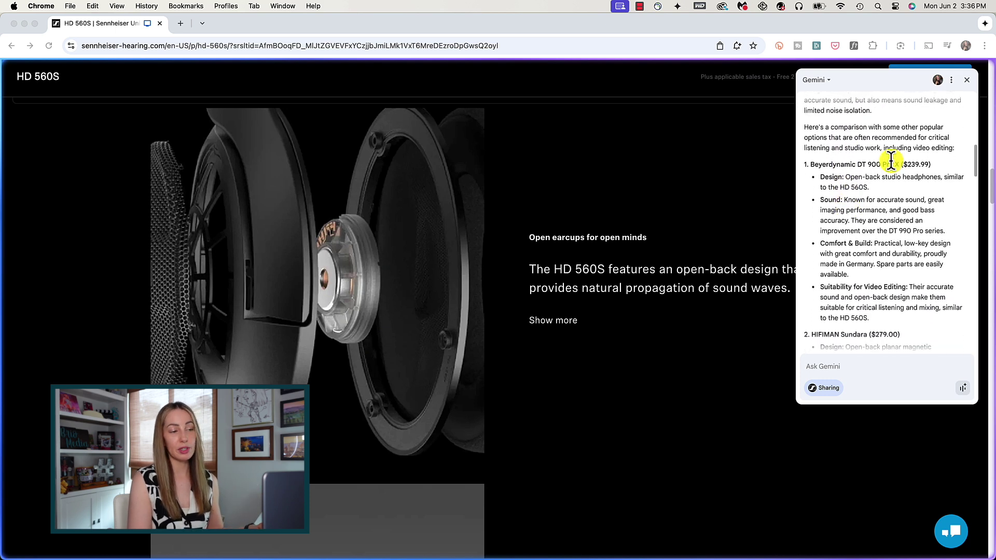
scroll(890, 162, down, 3)
scroll(889, 199, down, 3)
scroll(890, 222, down, 3)
scroll(896, 215, down, 3)
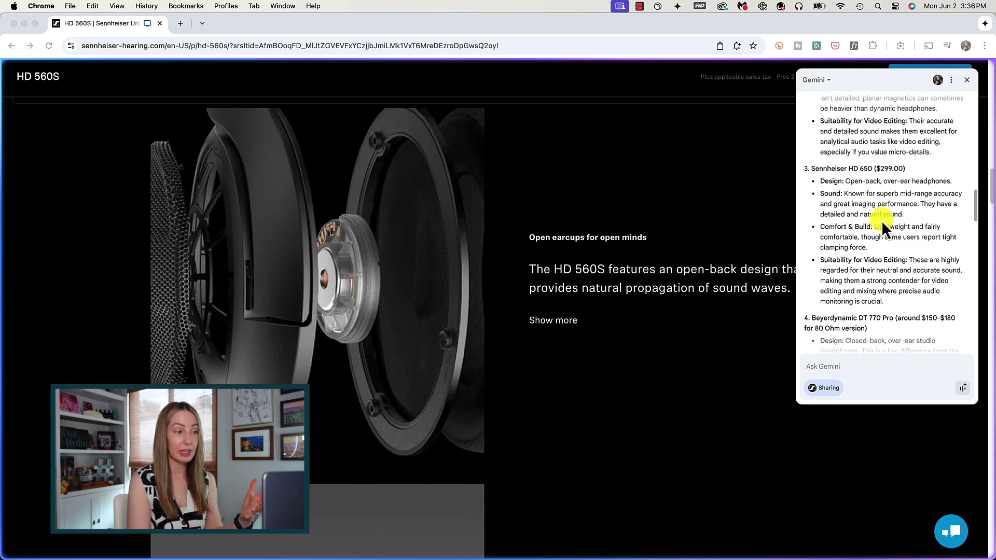
scroll(881, 221, down, 3)
scroll(883, 221, down, 3)
scroll(888, 219, down, 2)
scroll(889, 221, down, 1)
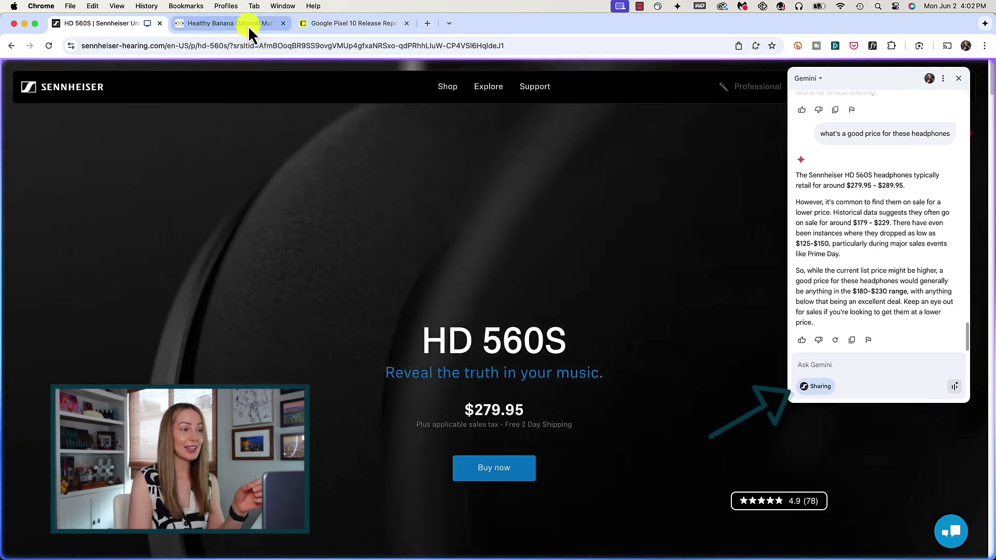
Step: Switch between the muffins and Pixel 10 tabs, reopen Gemini, and return to the muffins recipe
click(248, 25)
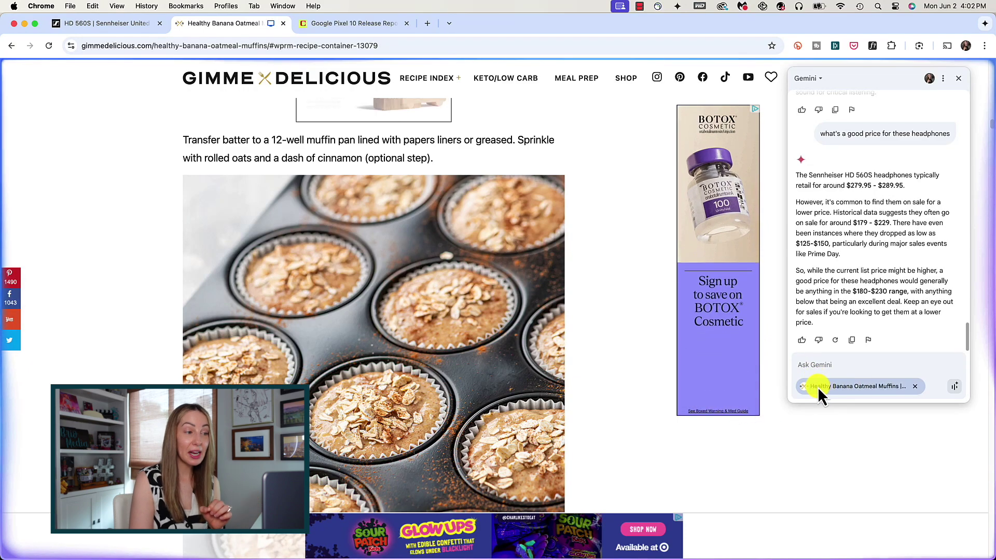
click(386, 27)
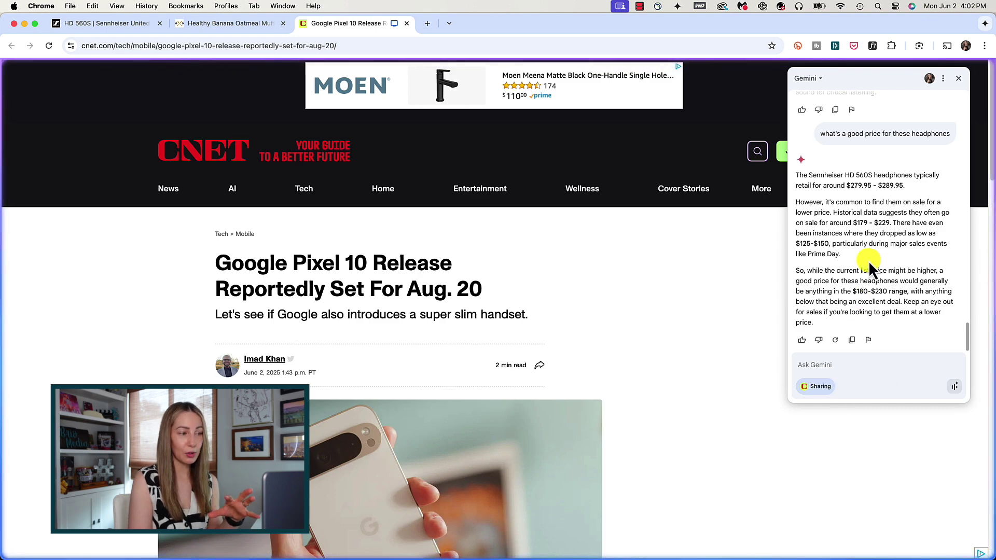
scroll(868, 261, up, 5)
scroll(869, 261, up, 5)
scroll(869, 261, up, 3)
scroll(863, 235, up, 2)
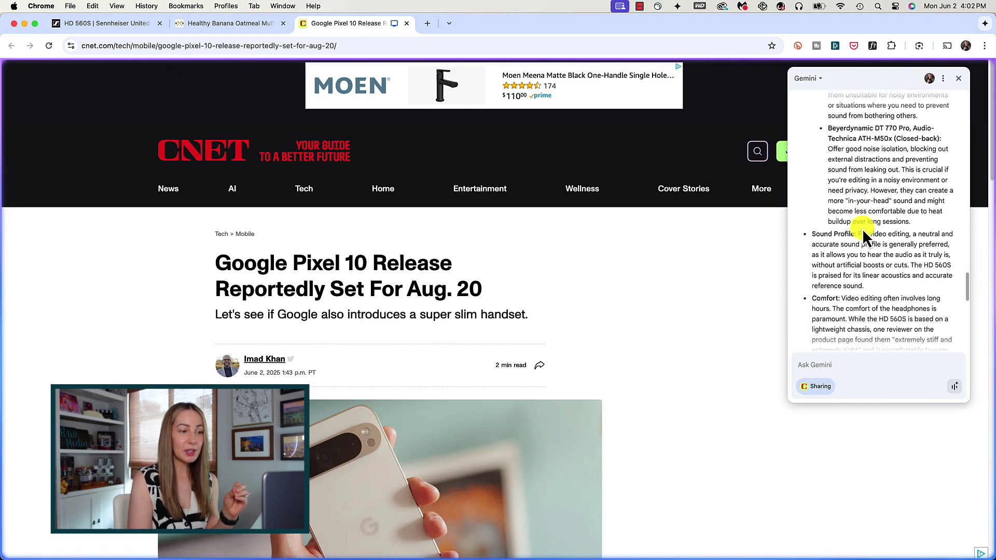
scroll(863, 228, down, 2)
scroll(863, 229, down, 5)
scroll(862, 229, down, 2)
scroll(862, 228, down, 3)
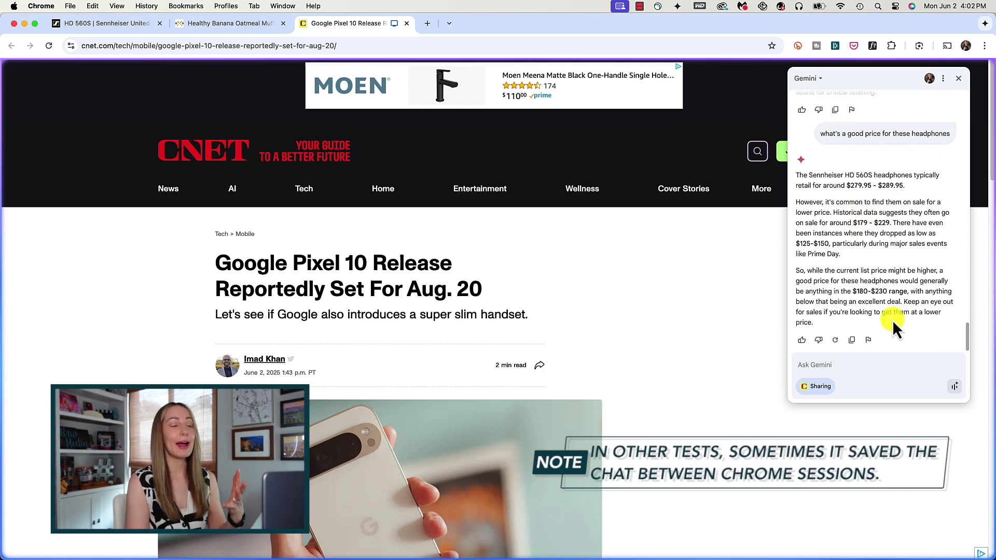
click(958, 80)
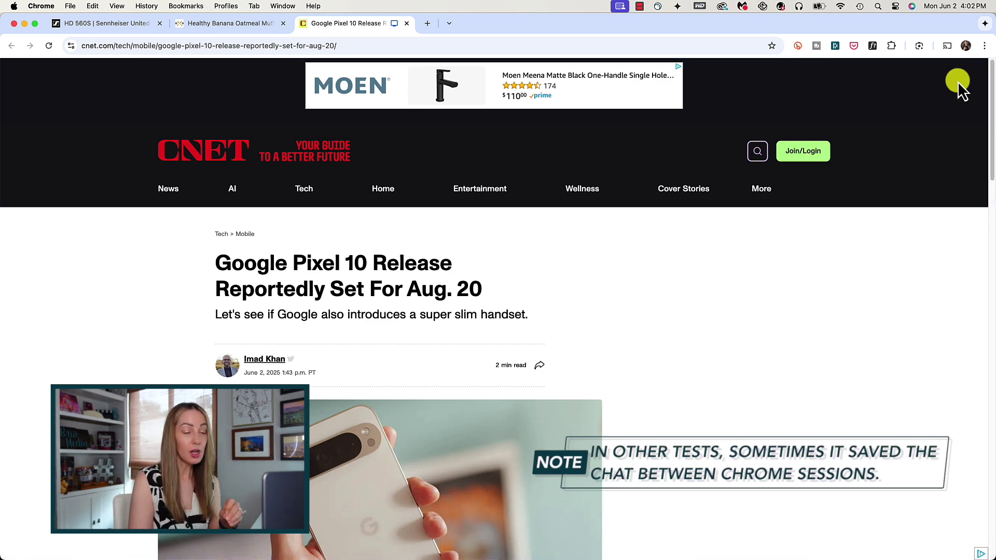
click(986, 24)
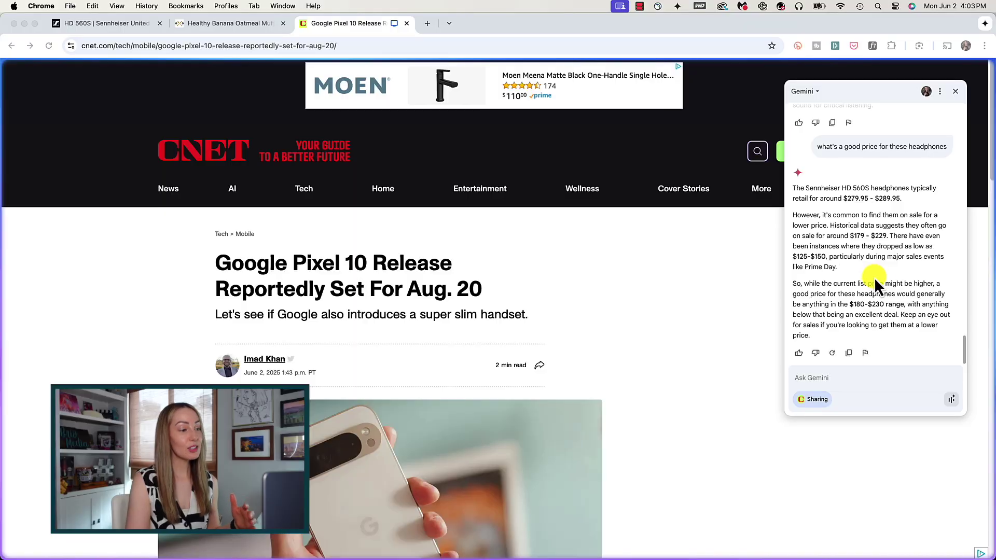
click(231, 26)
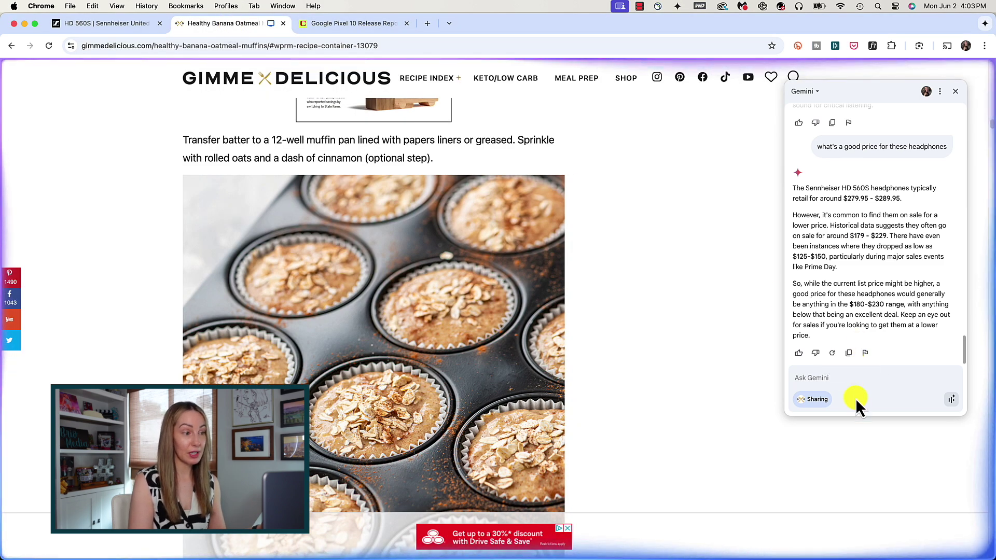
text(can you make thi)
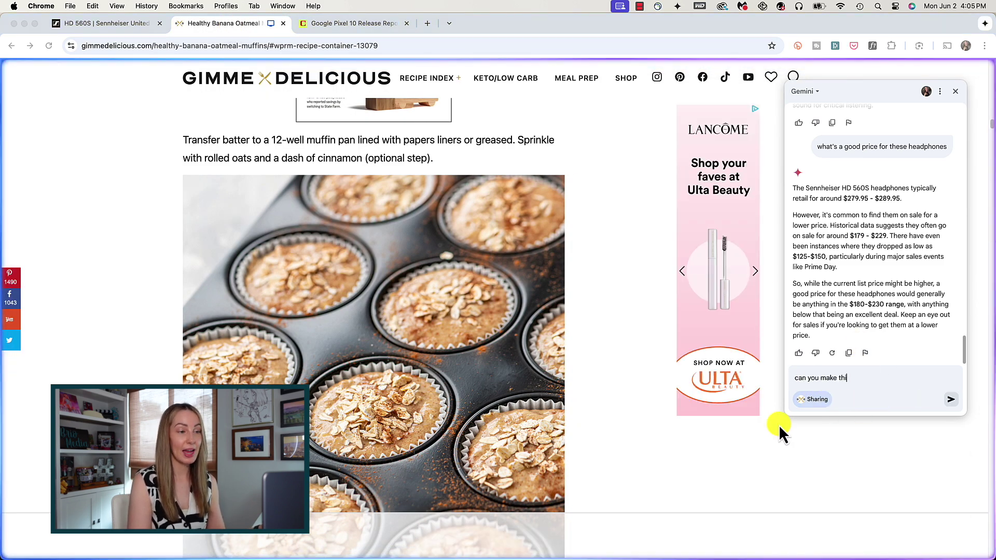
text(s recipe lactose free?)
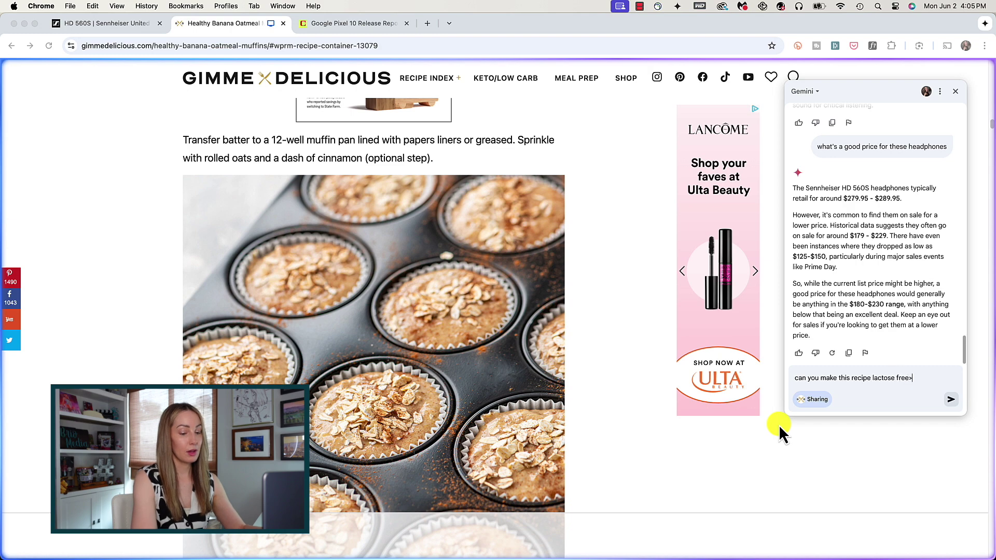
Step: Ask Gemini 'can you make this recipe lactose free?' about the banana oatmeal muffins
key(Return)
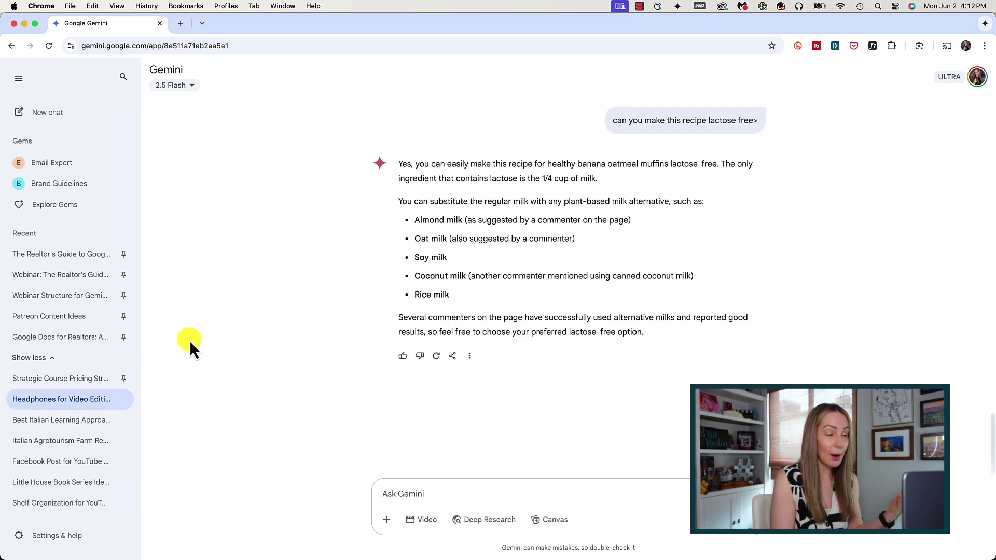
scroll(243, 295, up, 15)
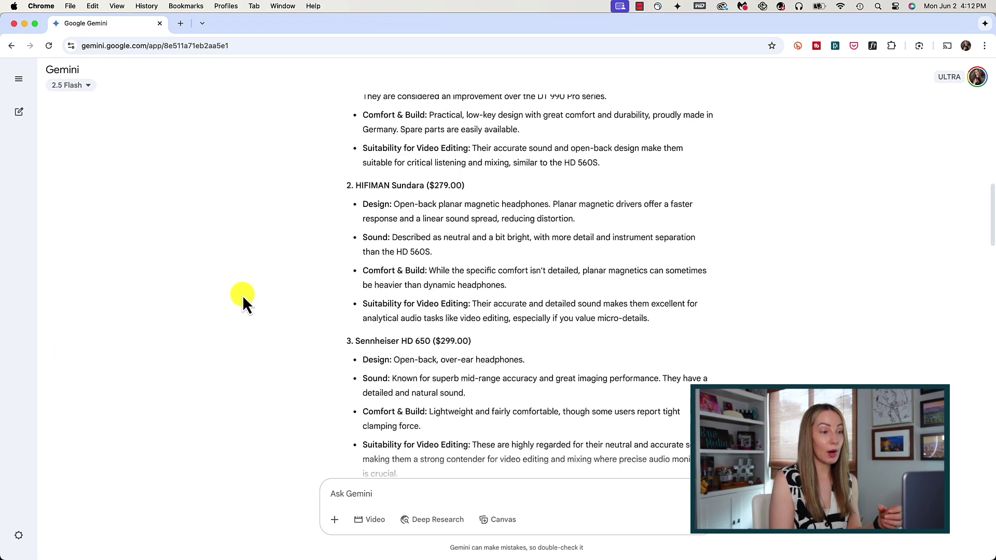
scroll(395, 209, down, 5)
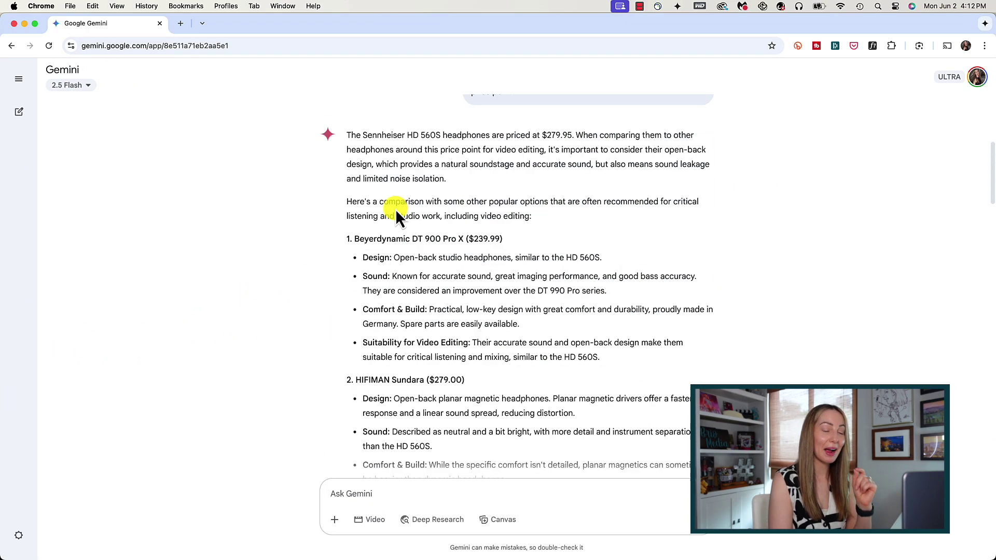
scroll(402, 222, down, 3)
scroll(405, 223, down, 5)
scroll(405, 224, down, 2)
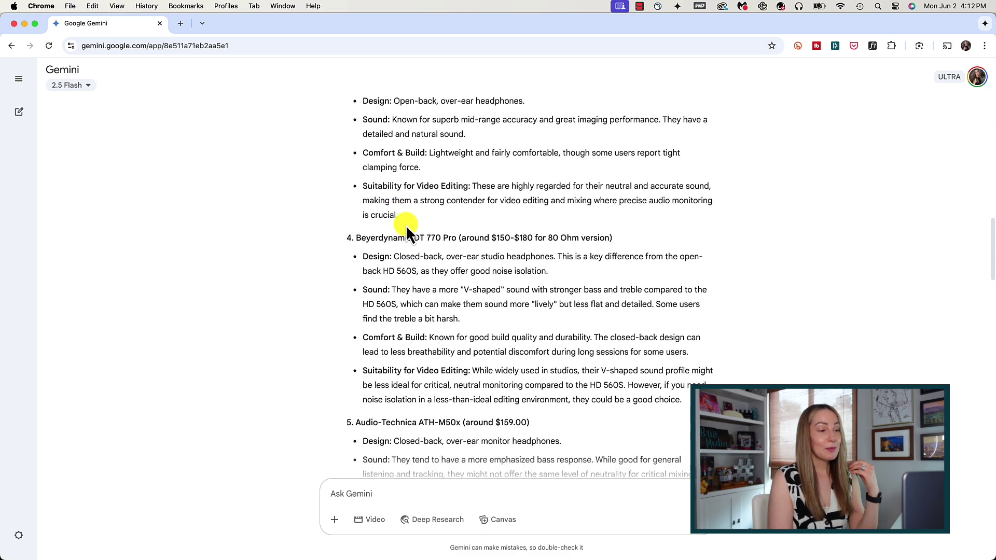
scroll(405, 225, down, 3)
scroll(406, 225, down, 5)
scroll(407, 224, down, 5)
scroll(409, 225, down, 5)
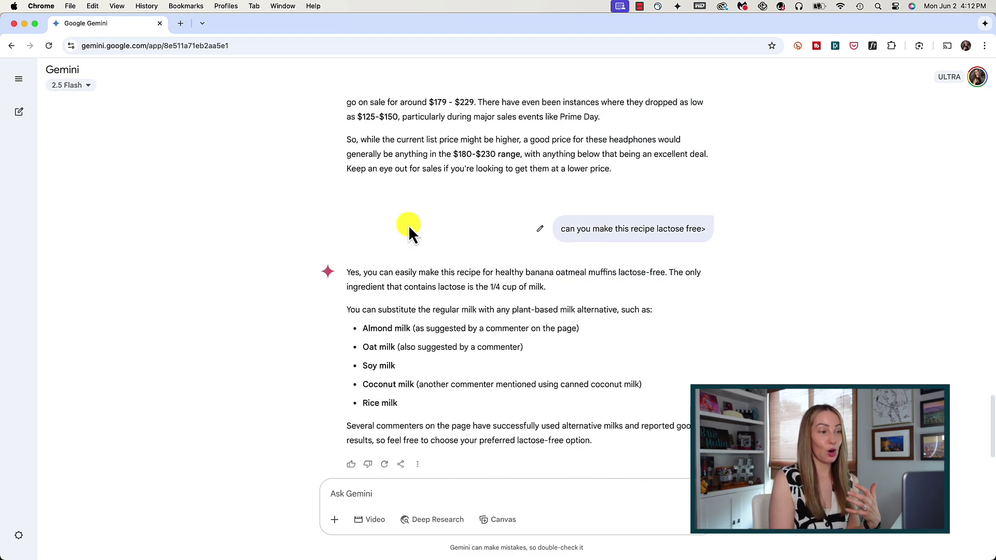
scroll(410, 225, down, 3)
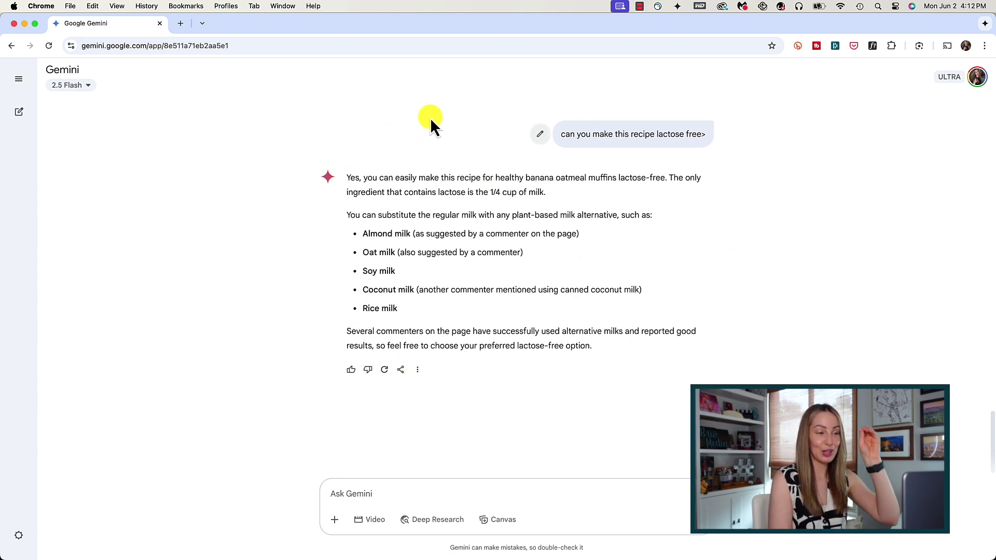
scroll(300, 280, down, 1)
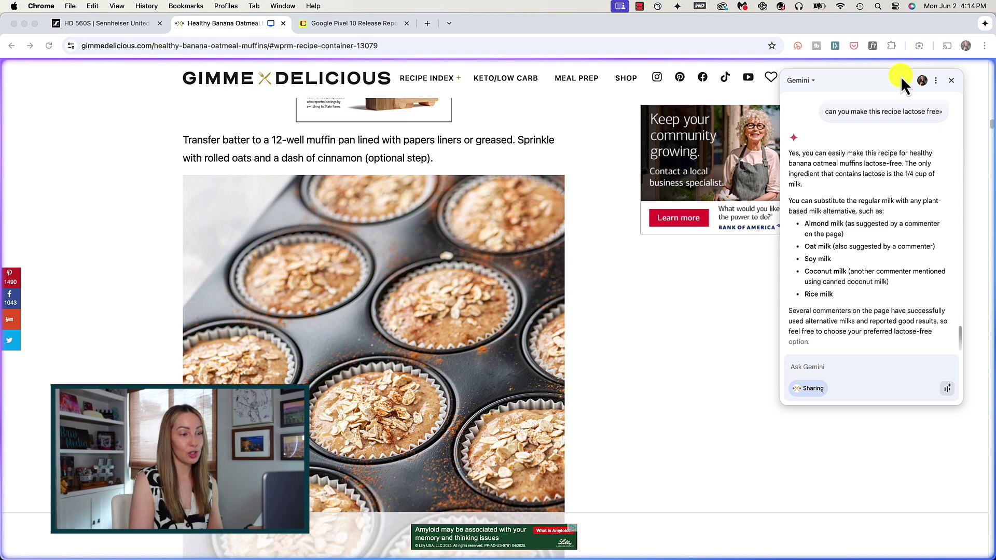
Step: Continue the Gemini chat in a new tab, then close that tab
click(936, 82)
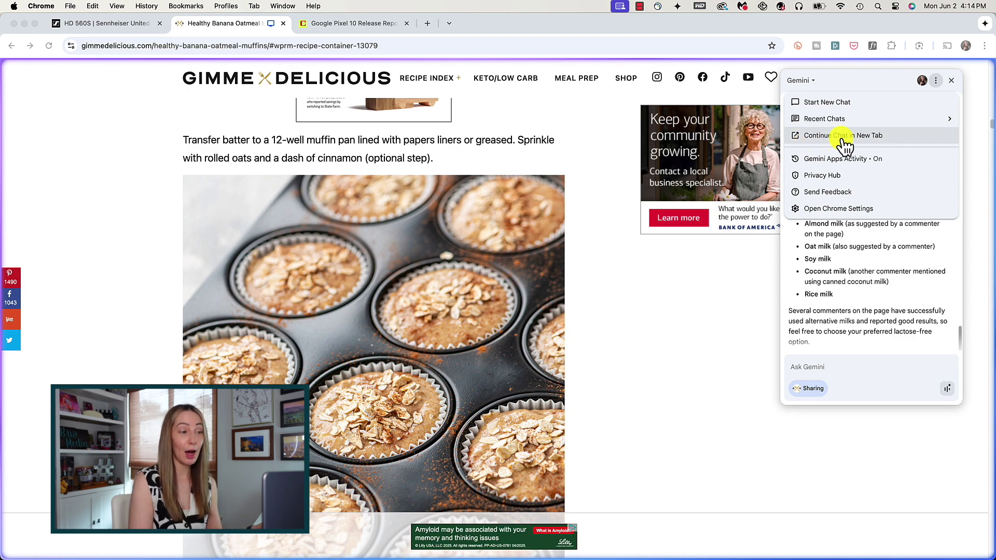
click(875, 138)
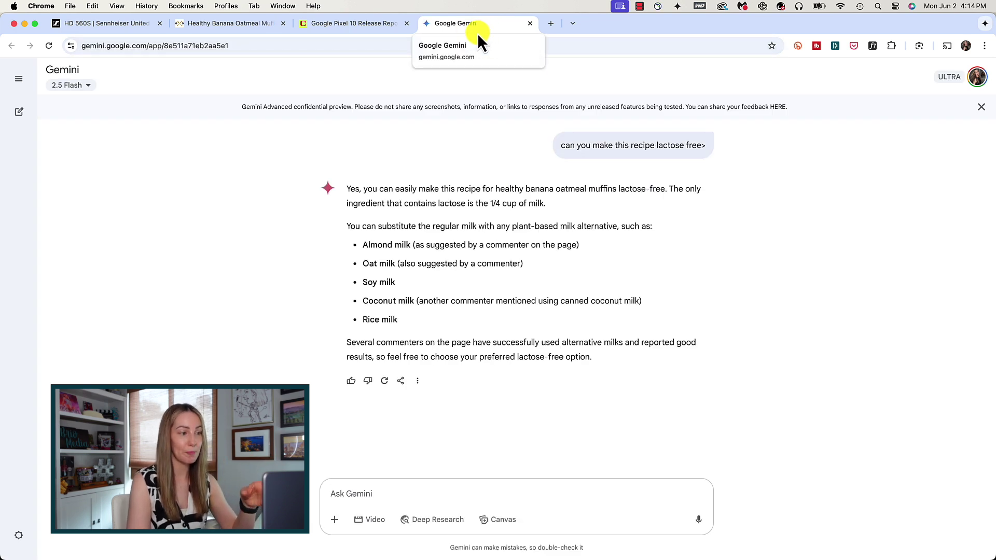
click(528, 30)
Step: Reopen Gemini beside the Pixel 10 article and choose Start New Chat from its ⋮ menu
click(984, 28)
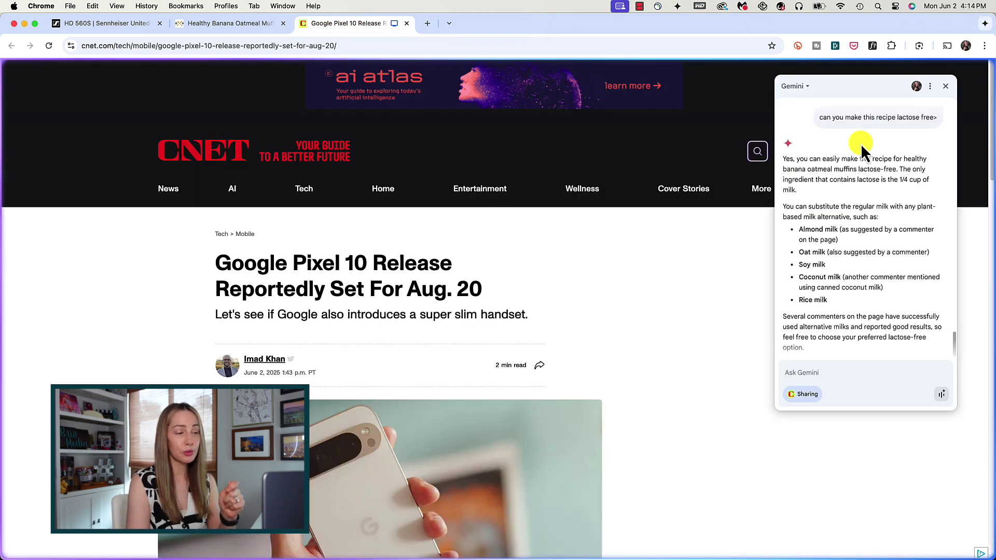
click(930, 86)
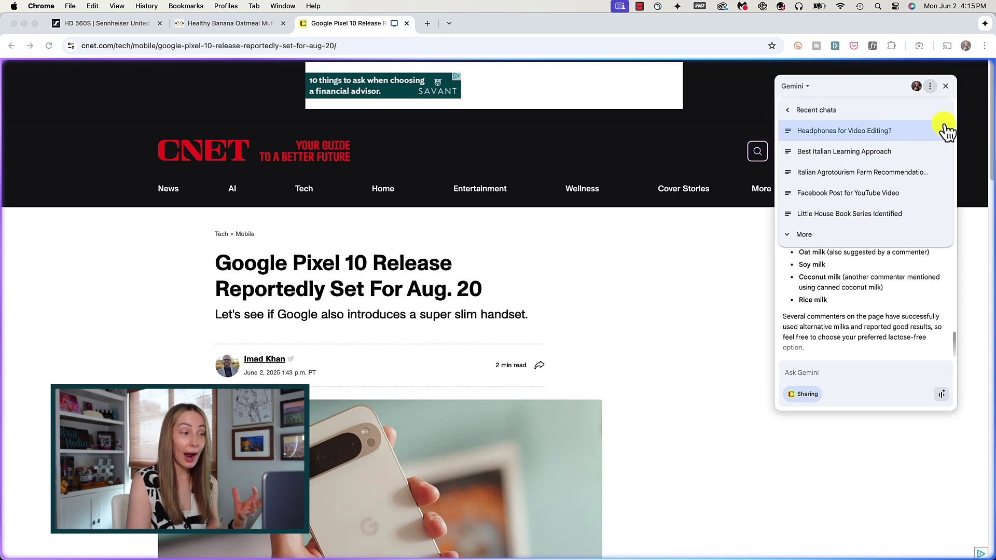
click(790, 111)
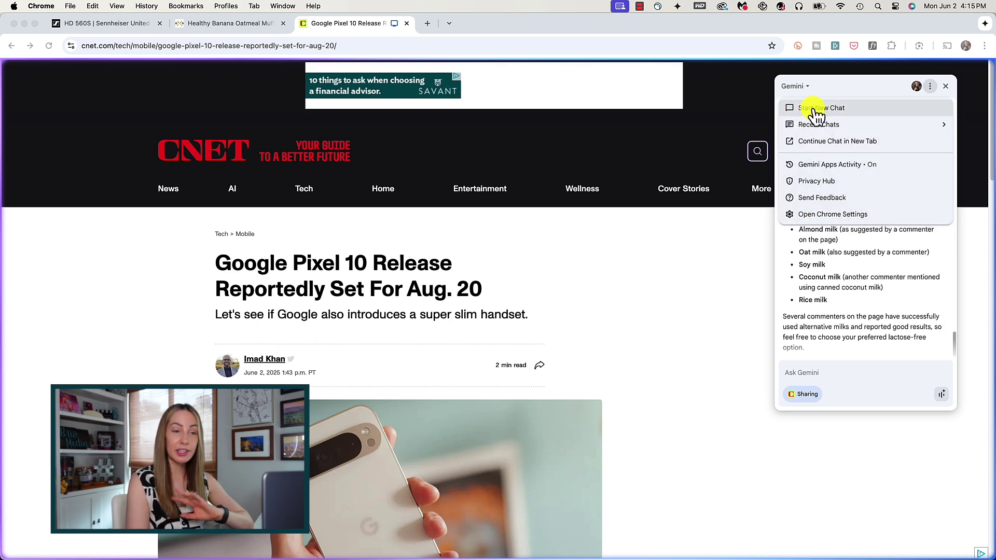
click(854, 110)
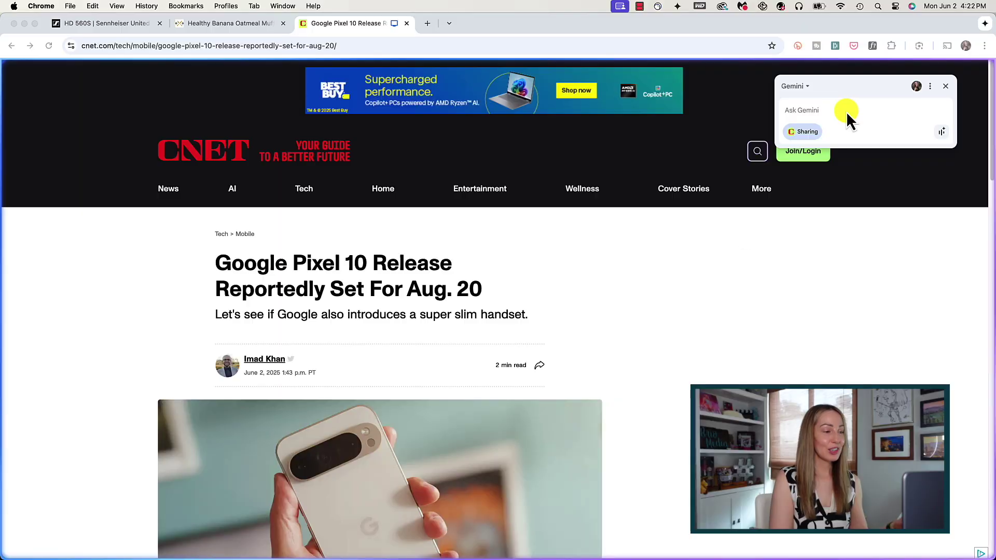
Step: Start Go Live in the Gemini panel and confirm the Go Live with Gemini notice with OK
click(943, 134)
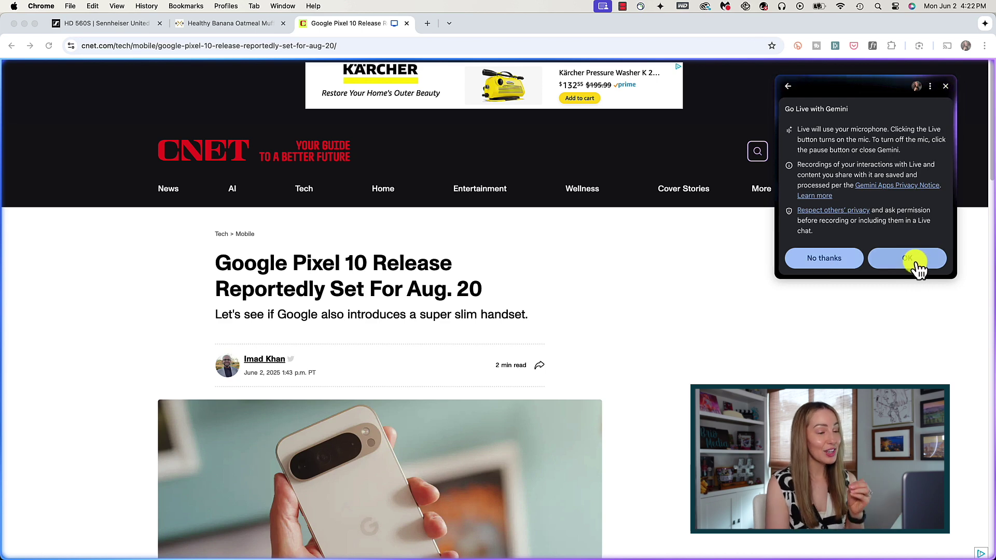
click(915, 263)
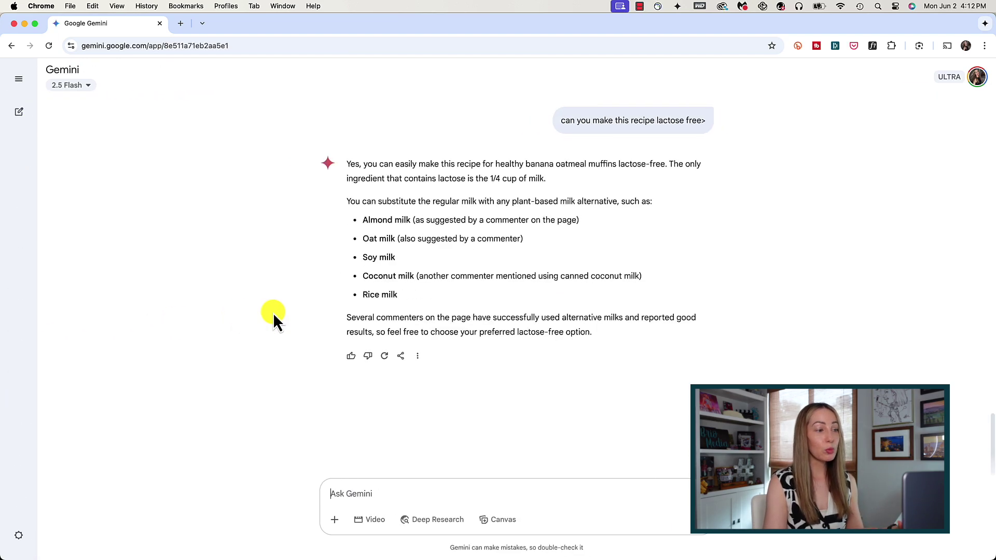
scroll(242, 294, up, 10)
scroll(374, 241, up, 5)
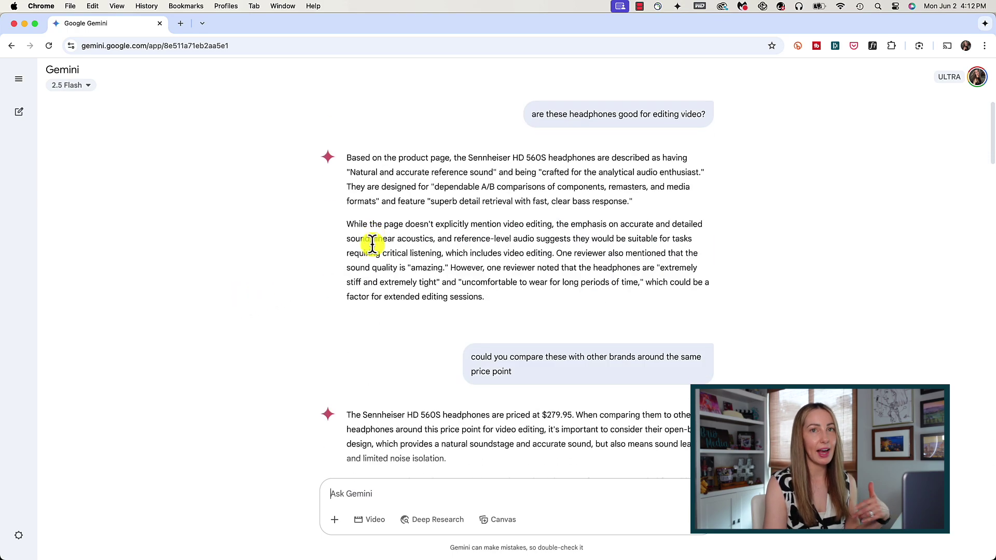
scroll(395, 209, down, 5)
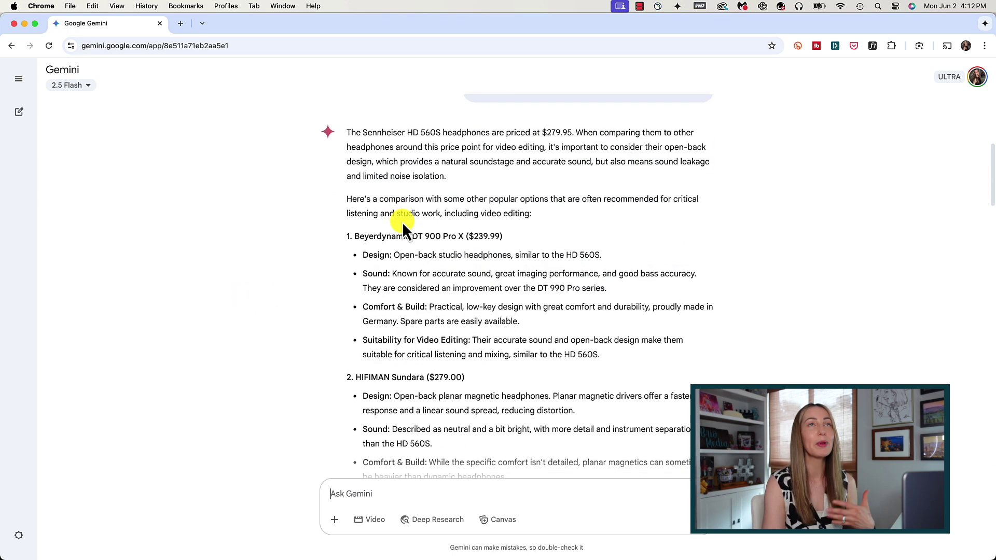
scroll(403, 222, down, 3)
scroll(405, 224, down, 4)
scroll(405, 224, down, 1)
scroll(406, 226, down, 3)
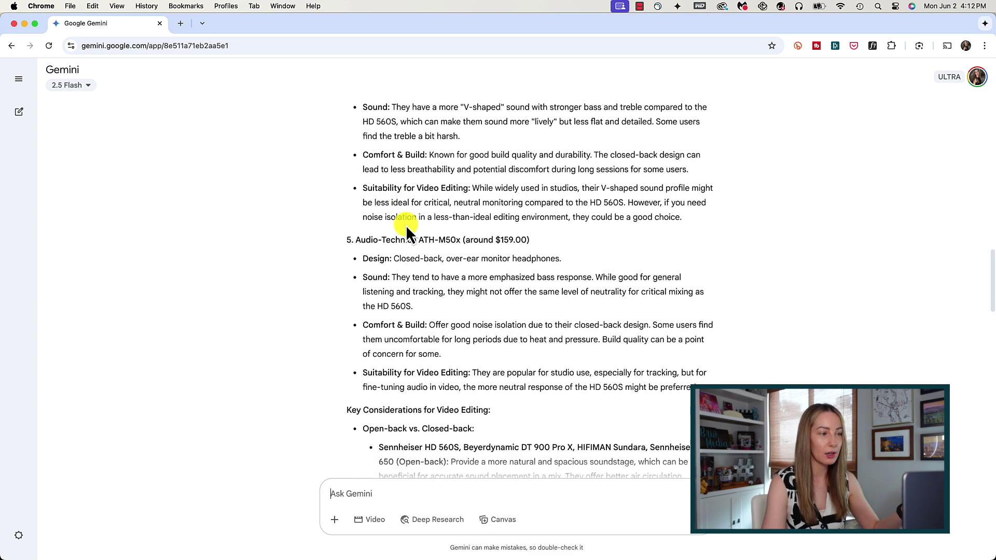
scroll(405, 225, down, 5)
scroll(406, 224, down, 5)
scroll(407, 226, down, 4)
scroll(410, 226, down, 3)
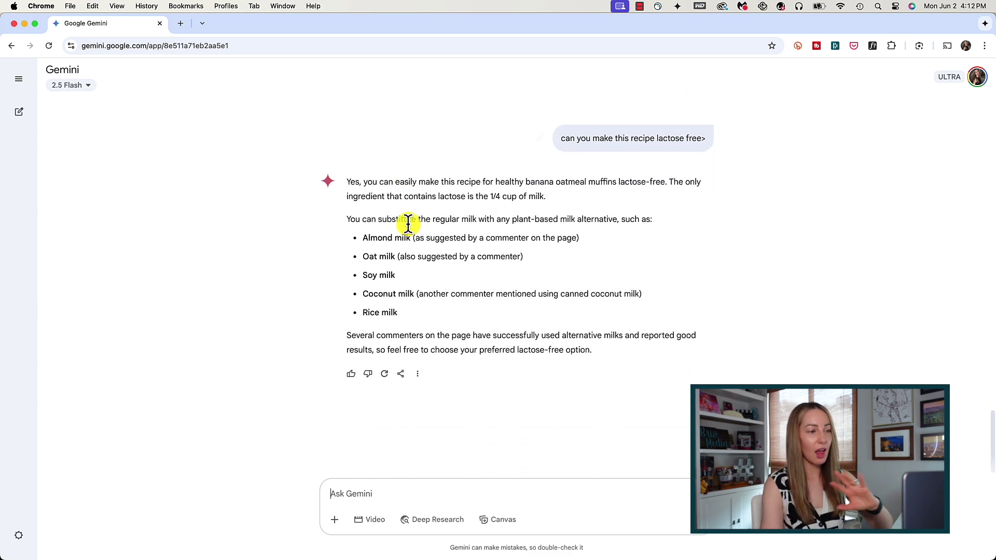